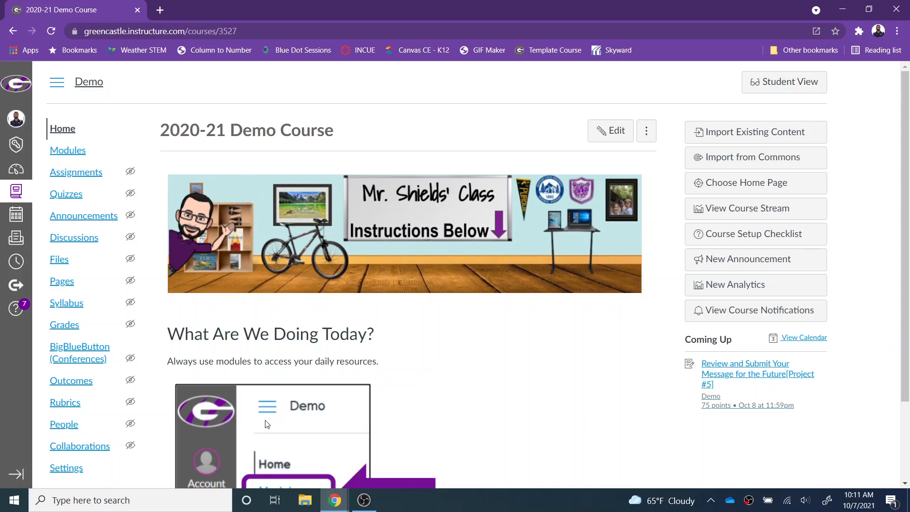
Enable Collaborations in the course navigation settings and save the navigation changes.
scroll(194, 421, down, 1)
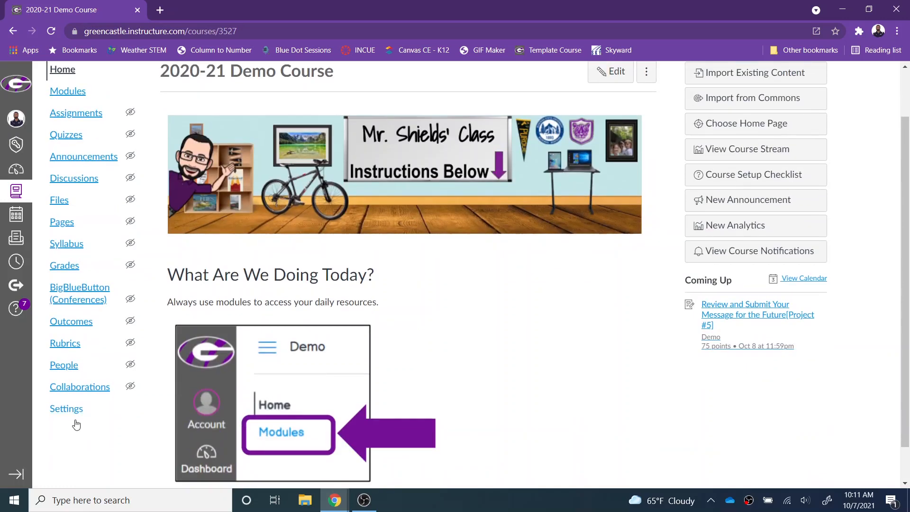
click(75, 413)
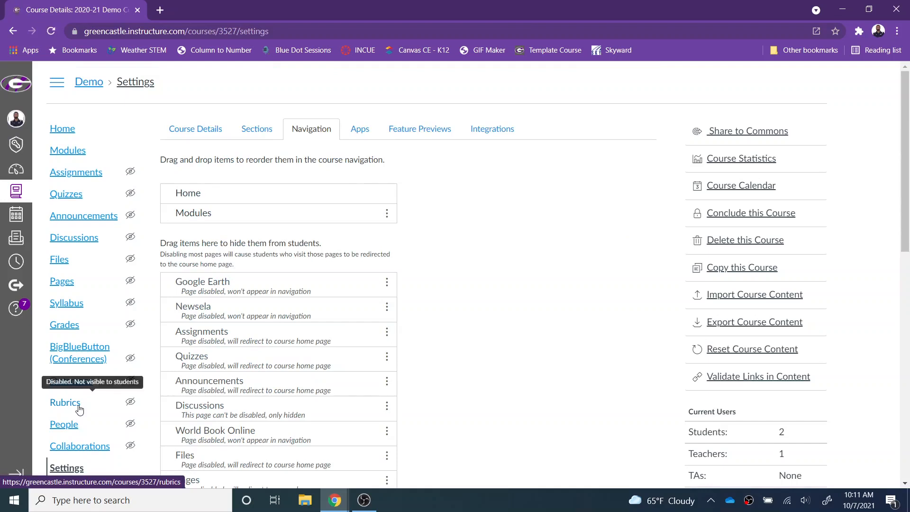
scroll(261, 360, down, 7)
scroll(261, 364, down, 4)
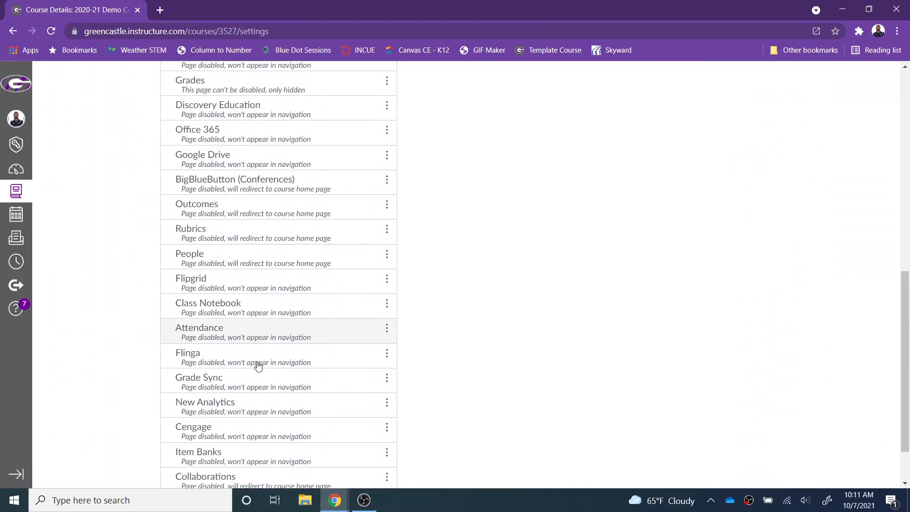
click(389, 417)
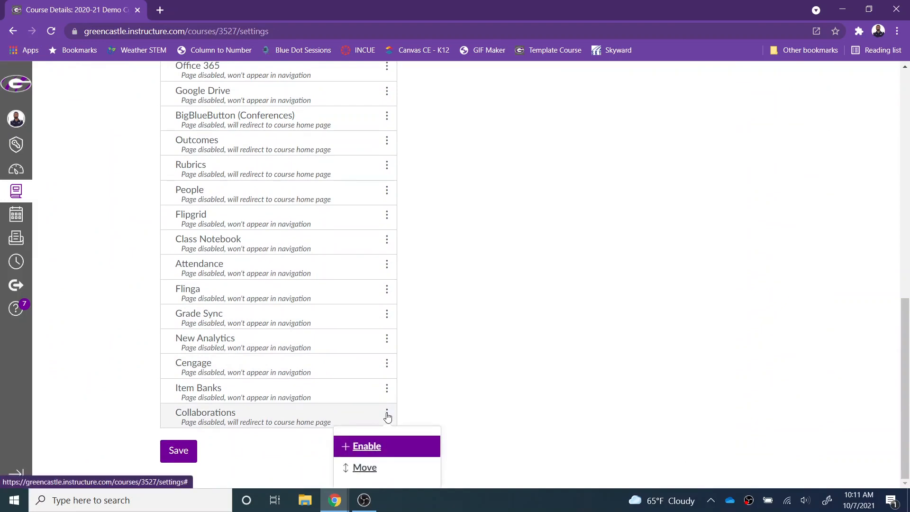
click(374, 453)
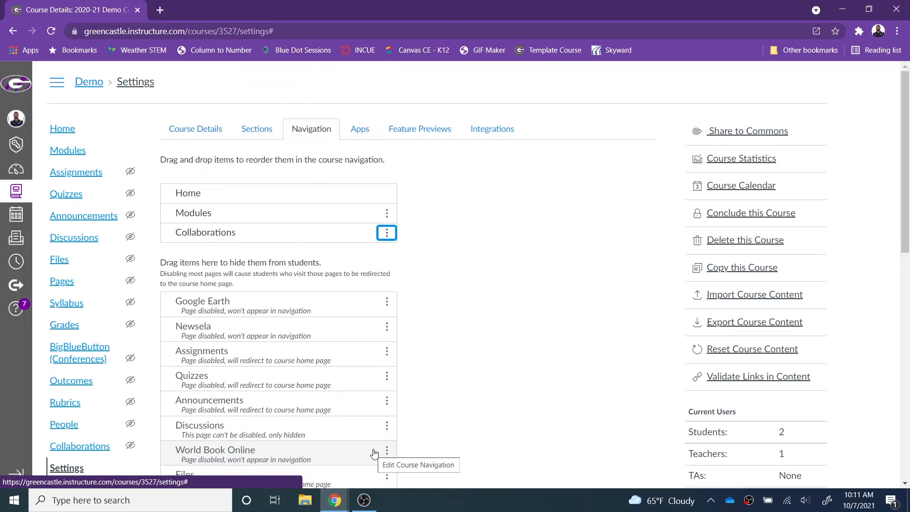
scroll(370, 451, down, 10)
click(197, 451)
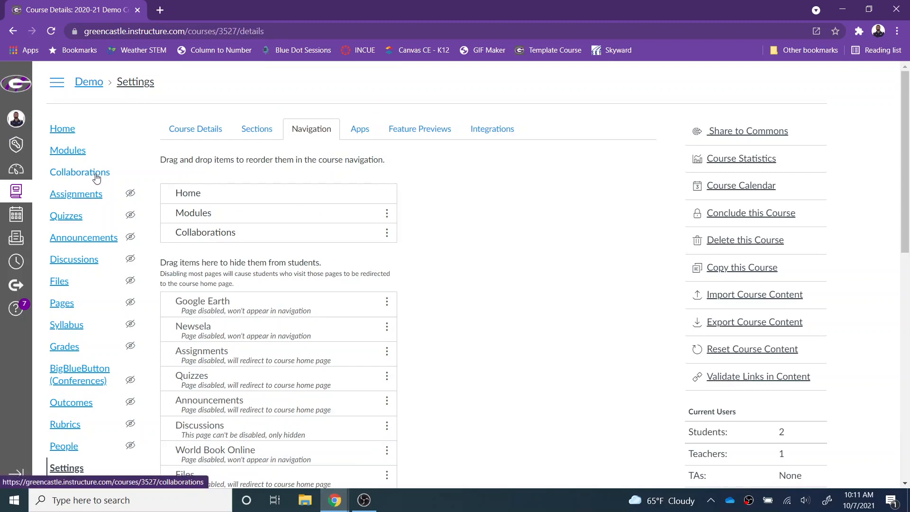
Open the course's Collaborations page and set up a new collaboration using Google Apps with the kind Document.
mouse_move(131, 194)
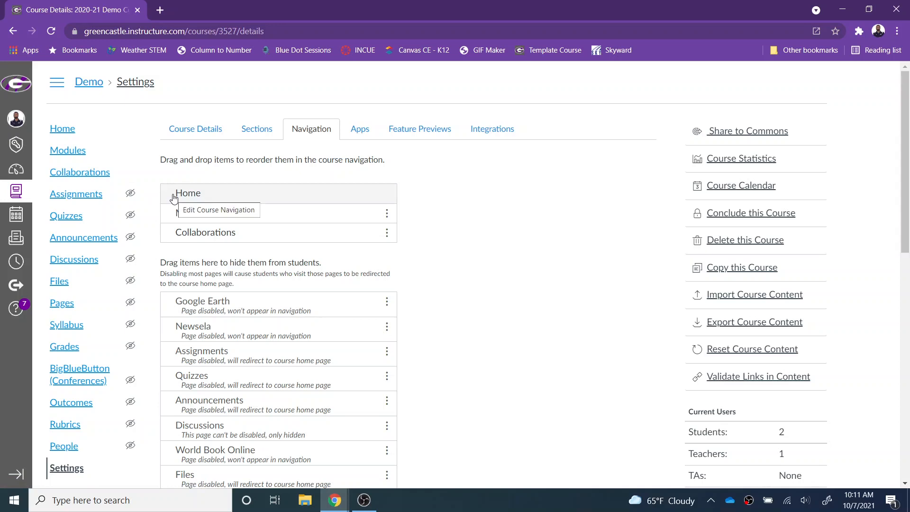
click(87, 178)
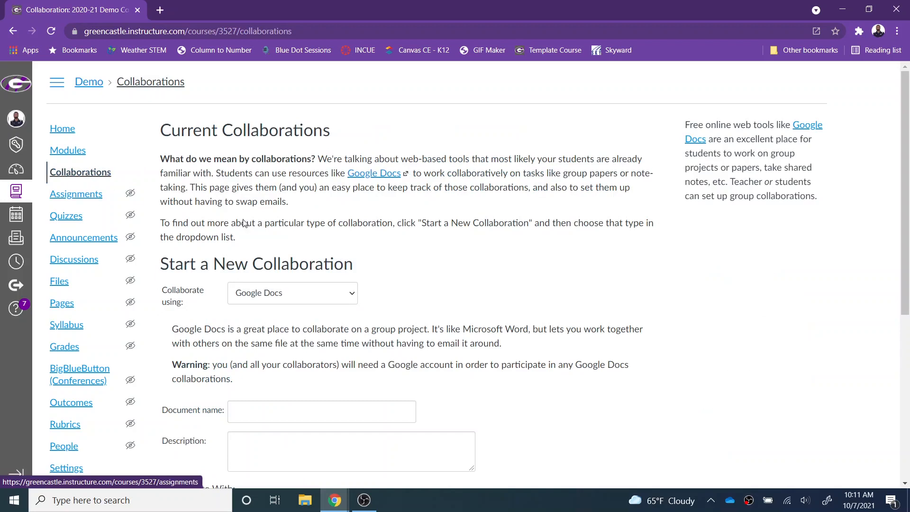
scroll(351, 298, down, 1)
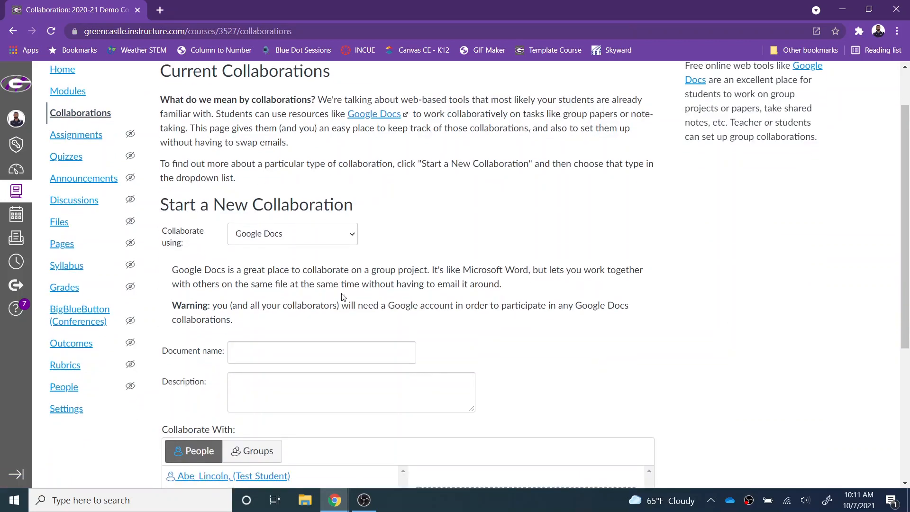
click(350, 236)
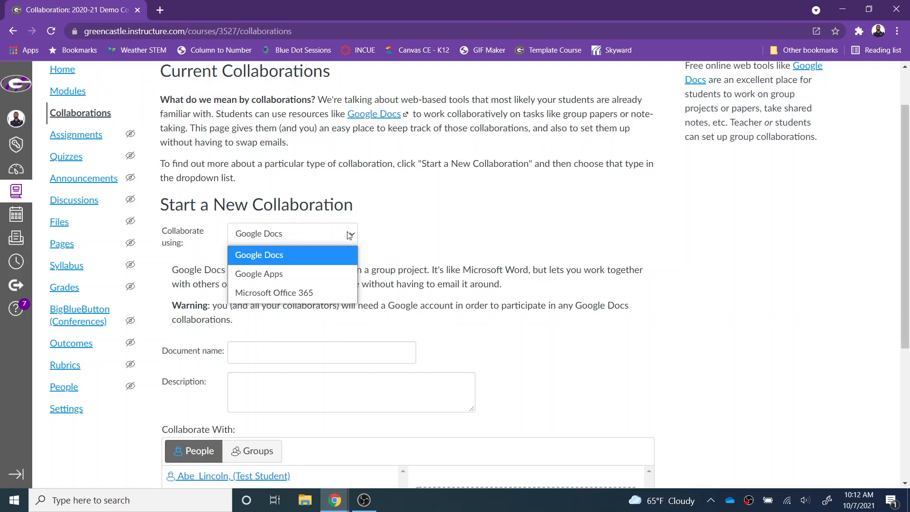
click(318, 270)
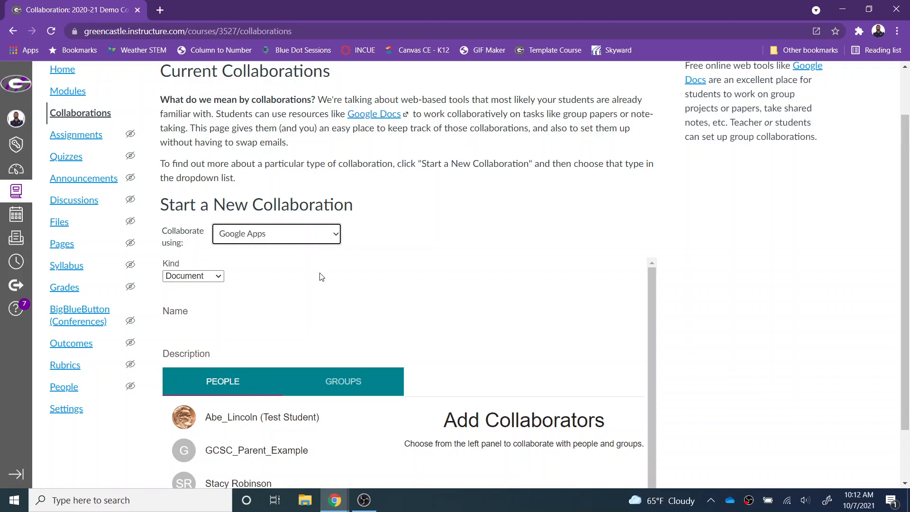
click(217, 276)
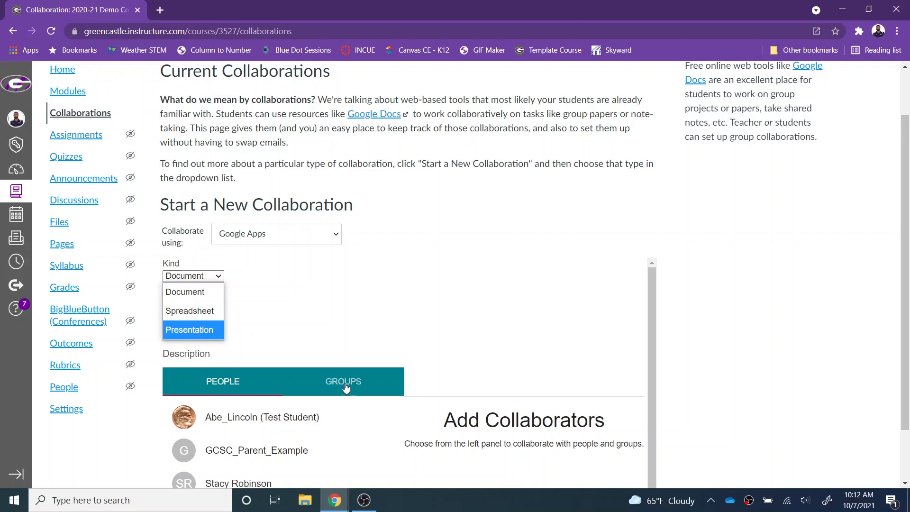
click(179, 291)
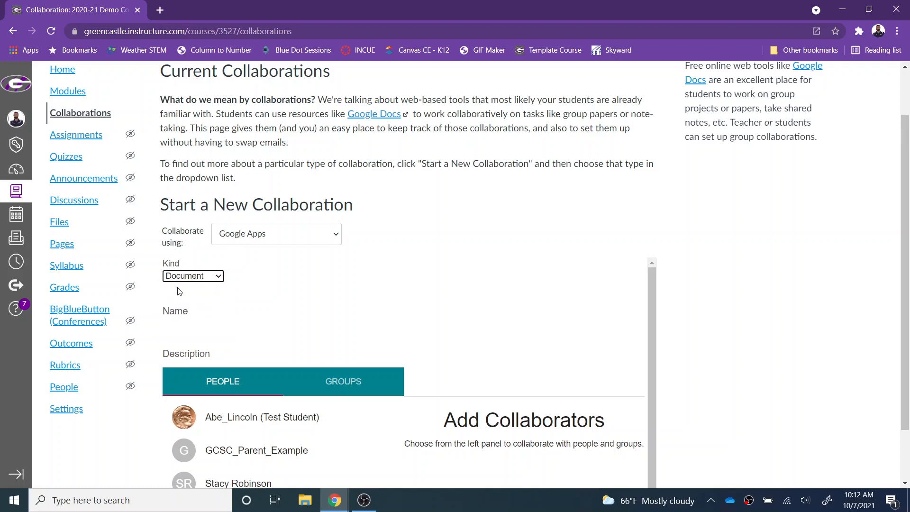
Name the collaboration "Example Collaboration #1" and enter the description "This is an example collaboration using Google.".
click(184, 310)
text(Example C)
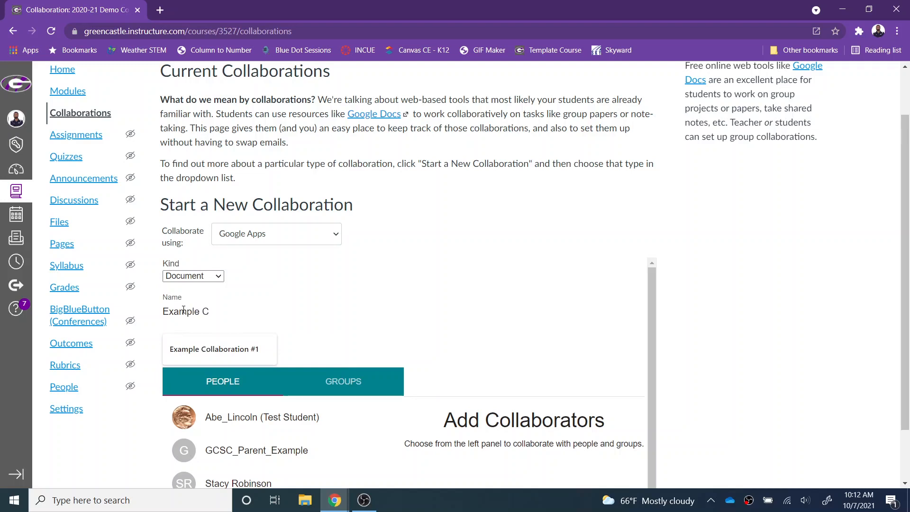
key(Down)
key(Return)
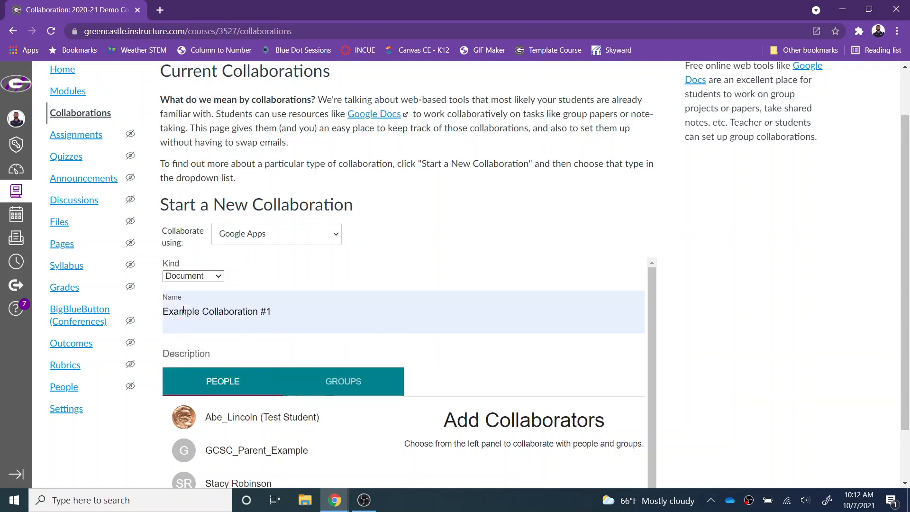
click(188, 358)
text(Th)
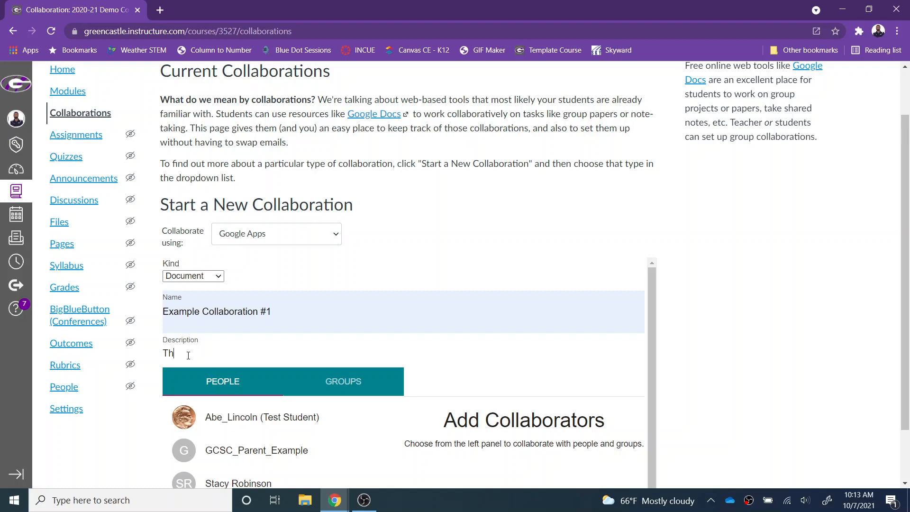
text(is is an example collo)
text(boration using Google.)
Check the available groups, add the test student and the last listed person as collaborators, and submit the collaboration.
scroll(249, 378, down, 1)
scroll(307, 386, down, 2)
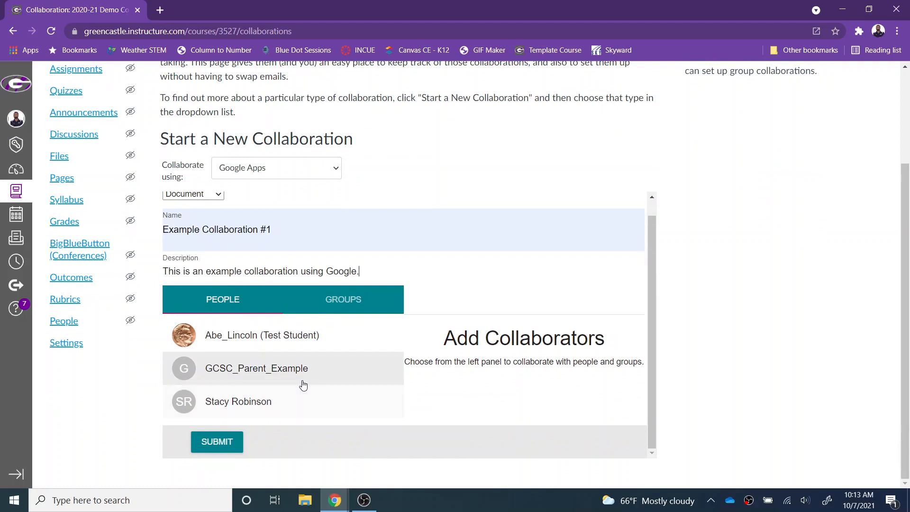
click(354, 302)
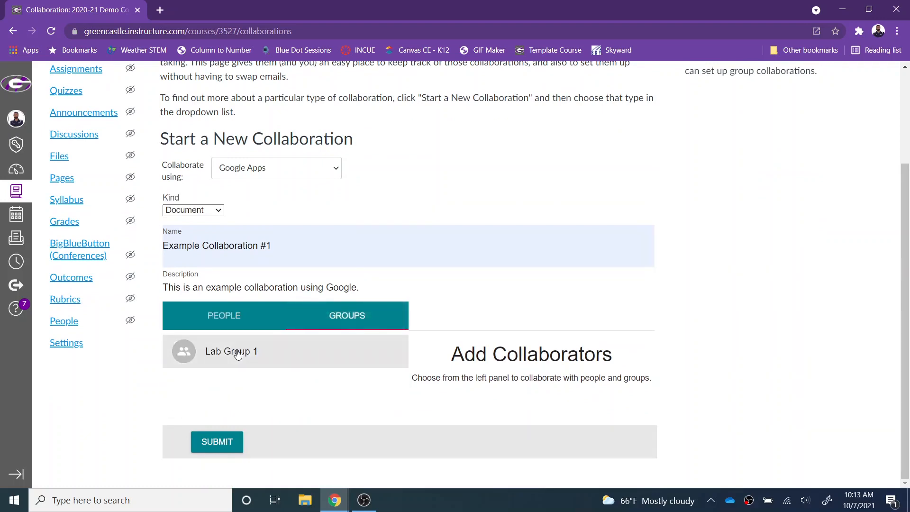
click(234, 326)
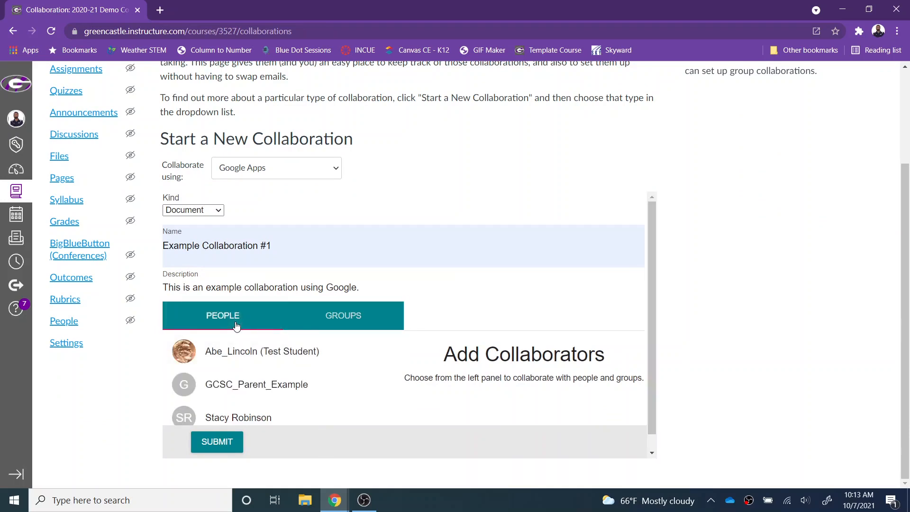
scroll(282, 364, down, 1)
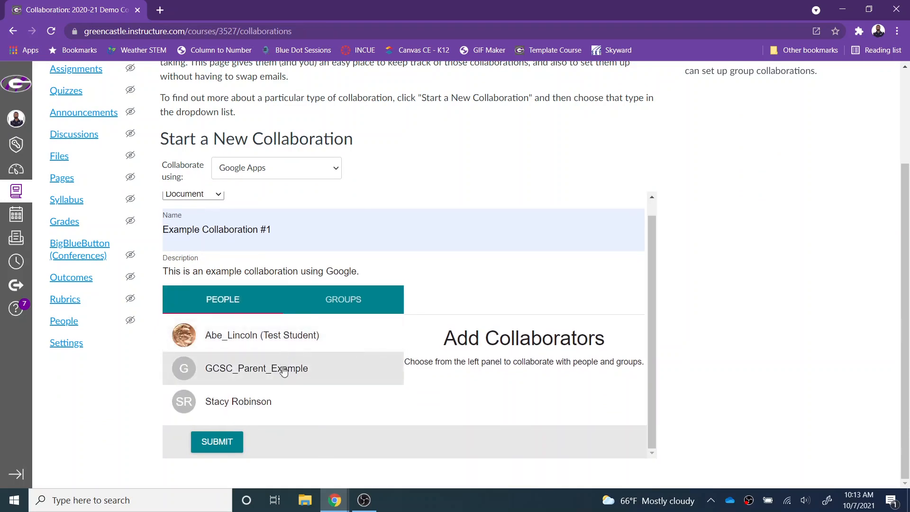
click(265, 347)
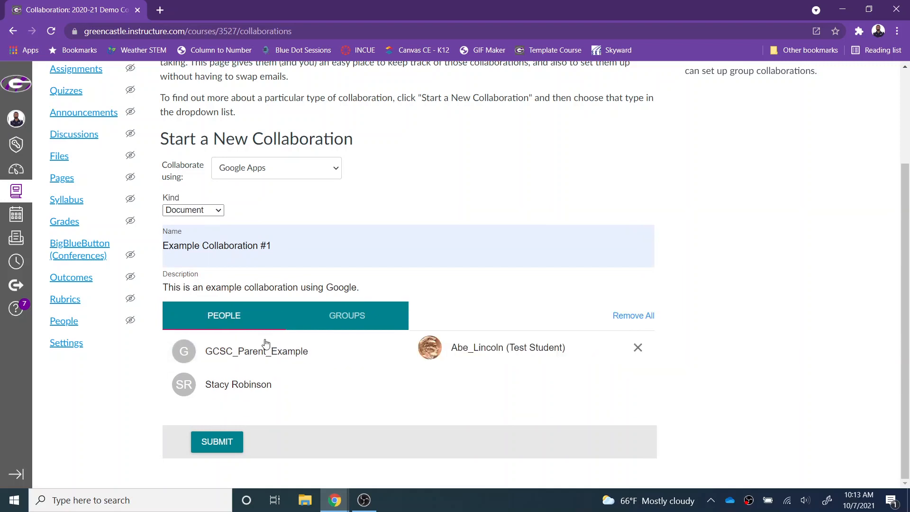
click(261, 401)
click(234, 441)
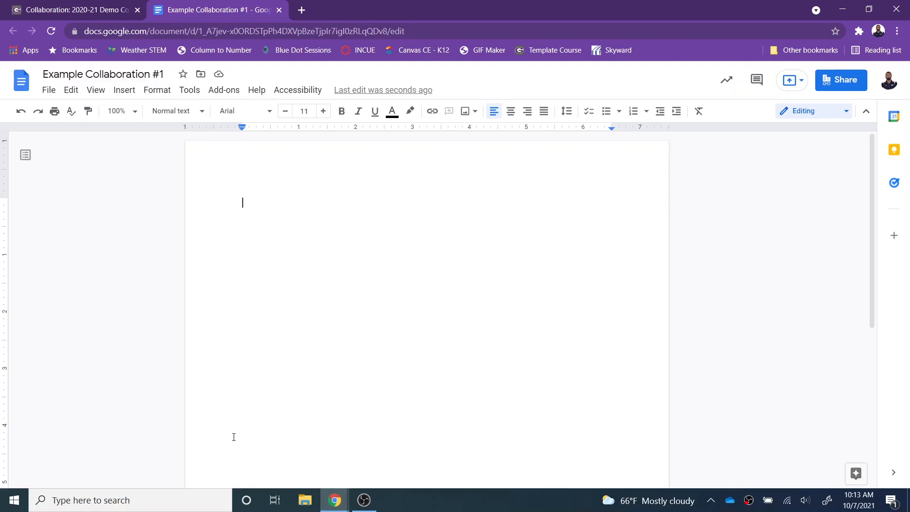
Close the new Google document, reopen it from Example Collaboration #1 in Current Collaborations, and switch back to Canvas.
click(280, 8)
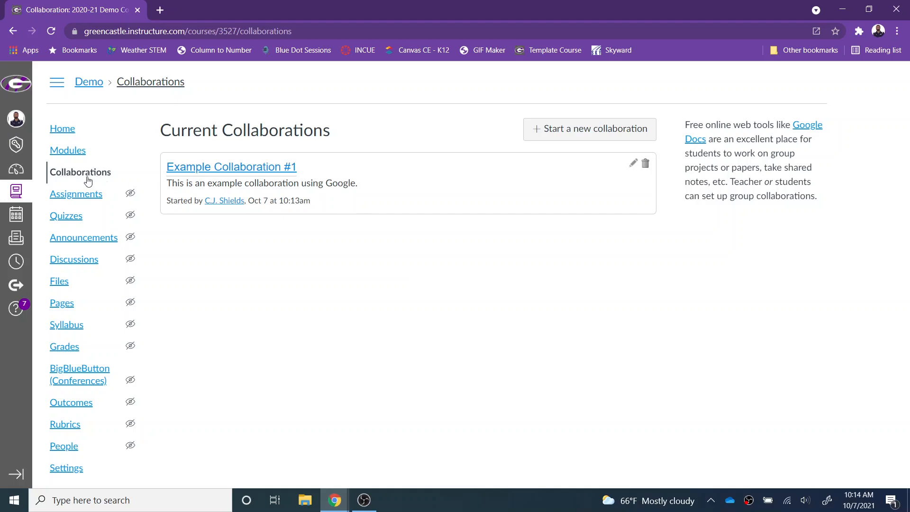
click(219, 170)
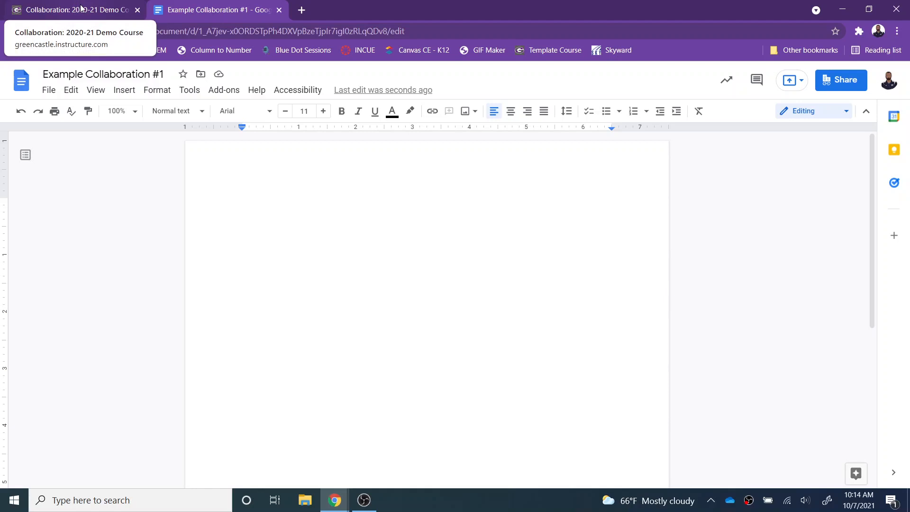
click(79, 7)
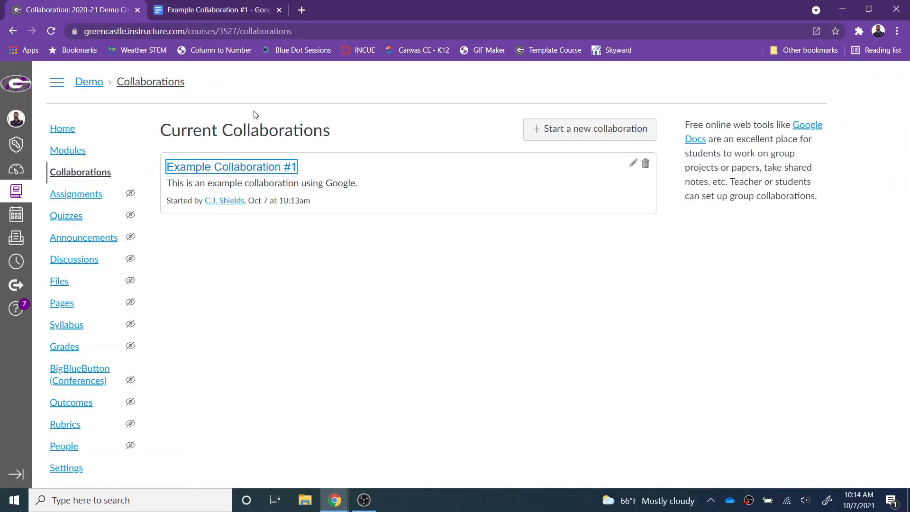